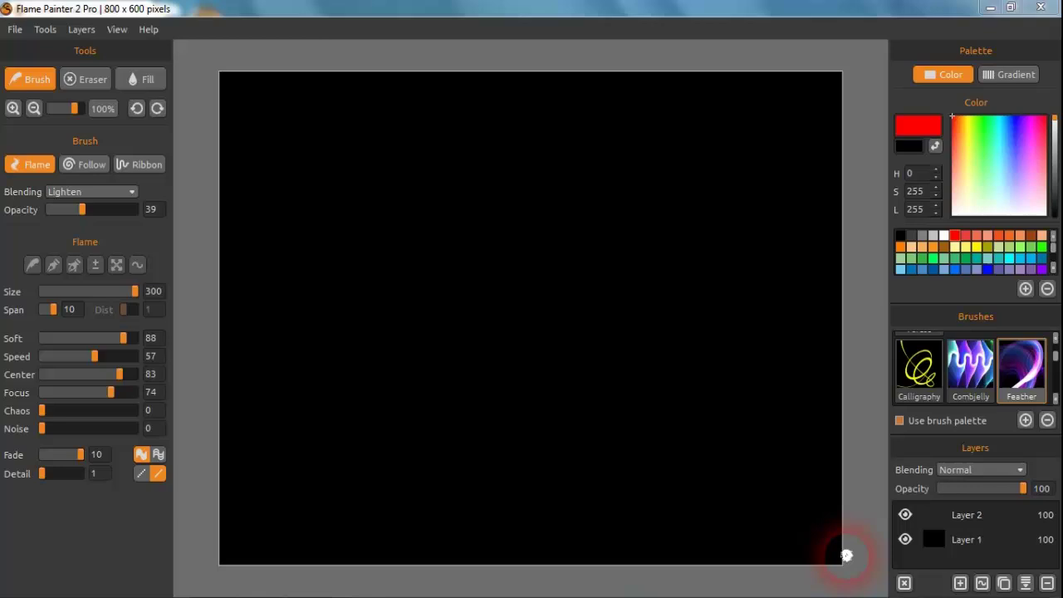
Paint a test Flame-brush stroke across the black canvas
mouse_move(846, 554)
left_mouse_down()
mouse_move(738, 516)
mouse_move(538, 385)
mouse_move(269, 239)
left_mouse_up()
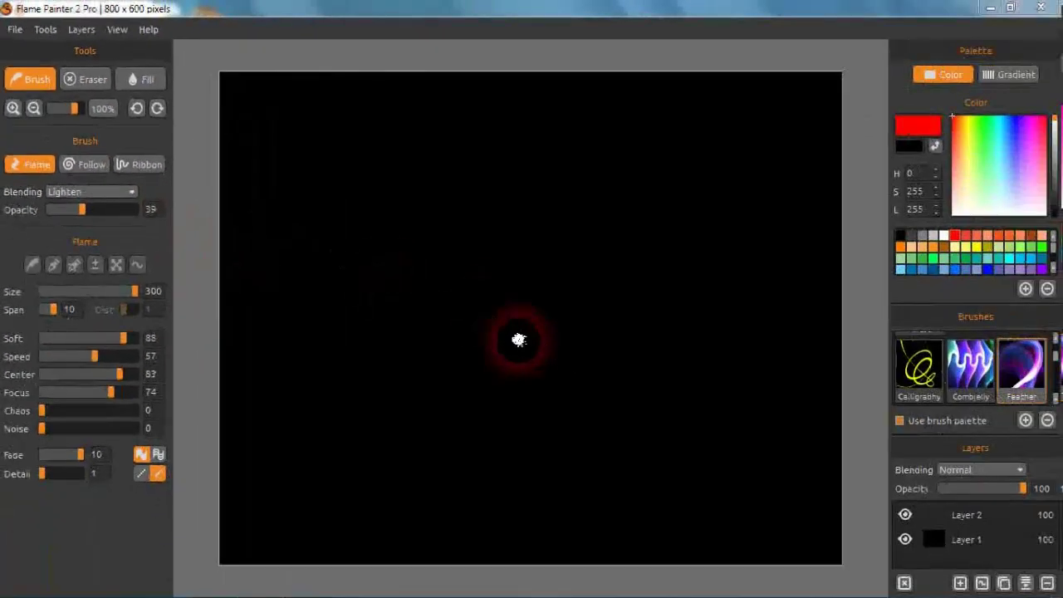
Load the Feather preset, pick the cyan-to-yellow gradient and paint a looping flame swirl
left_click(1012, 379)
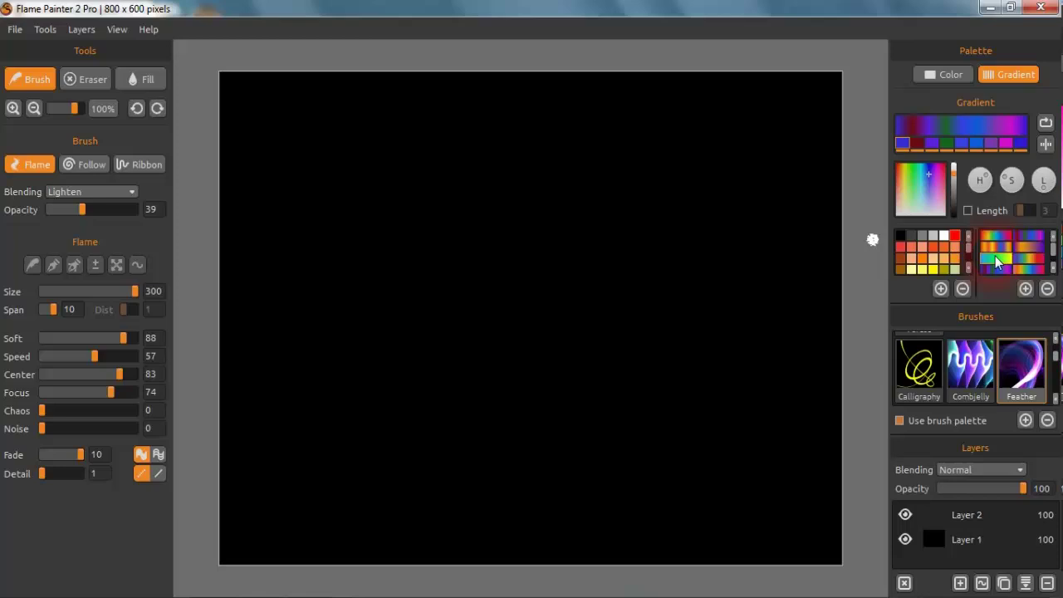
left_click(996, 261)
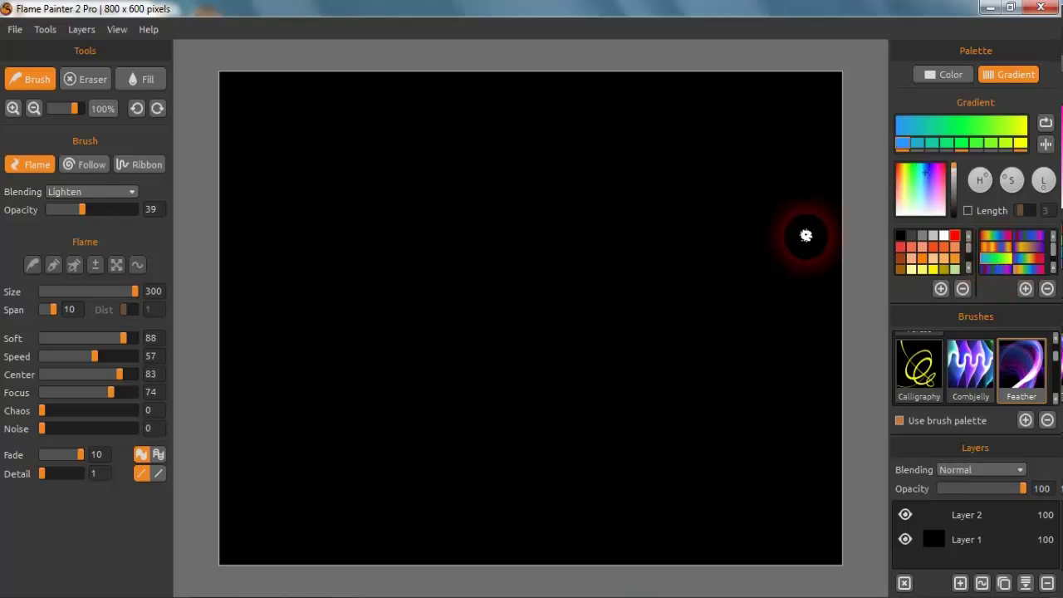
mouse_move(806, 238)
left_mouse_down()
mouse_move(522, 452)
mouse_move(459, 455)
mouse_move(402, 425)
mouse_move(444, 298)
mouse_move(628, 278)
mouse_move(731, 422)
mouse_move(349, 209)
mouse_move(413, 454)
mouse_move(287, 376)
left_mouse_up()
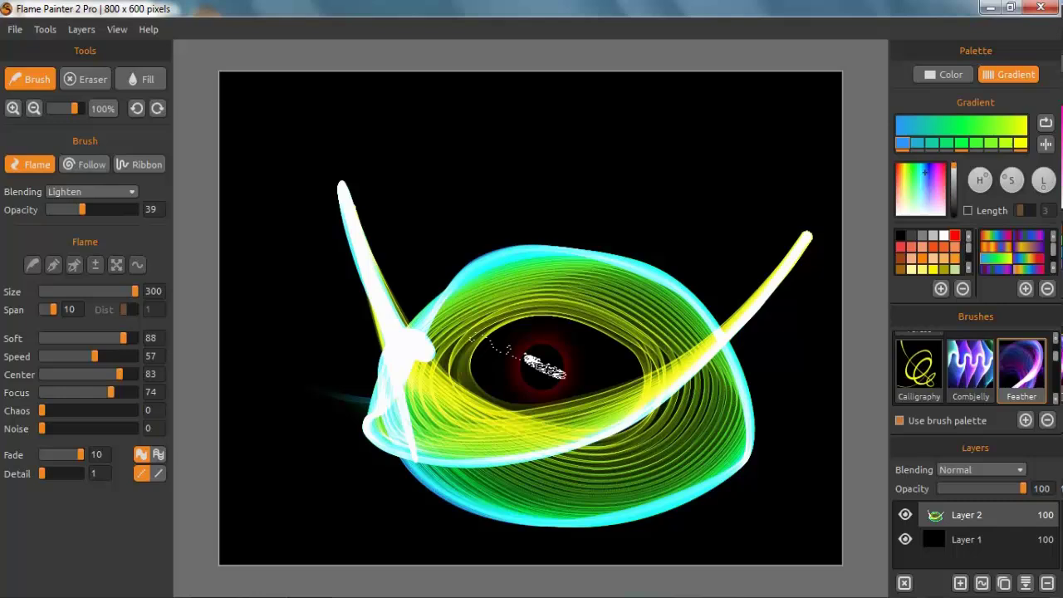
On a new layer with Layer 2 hidden, paint tangled green loops with the Follow brush
left_click(960, 584)
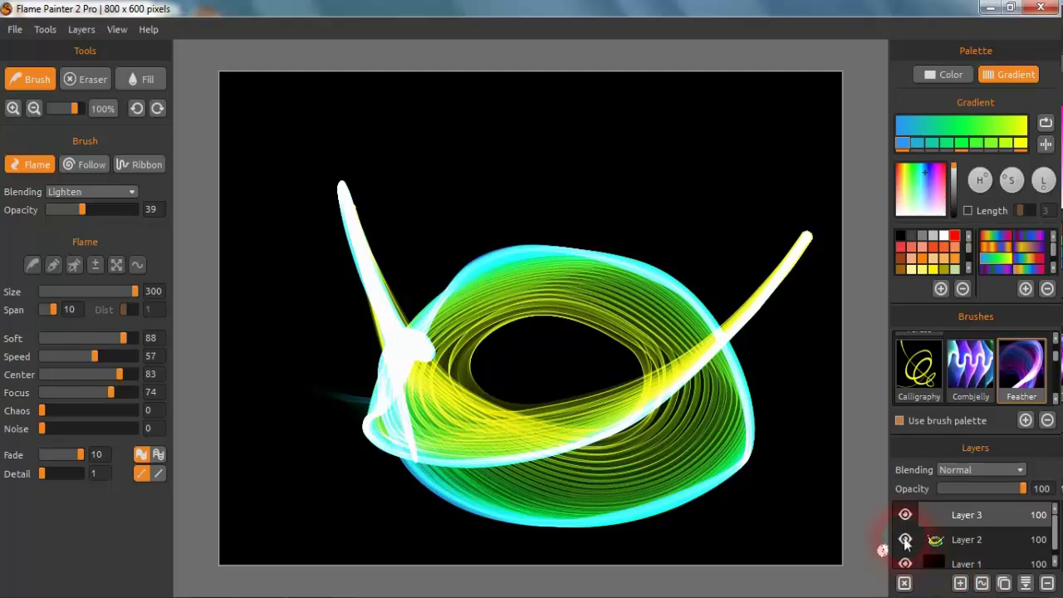
left_click(905, 541)
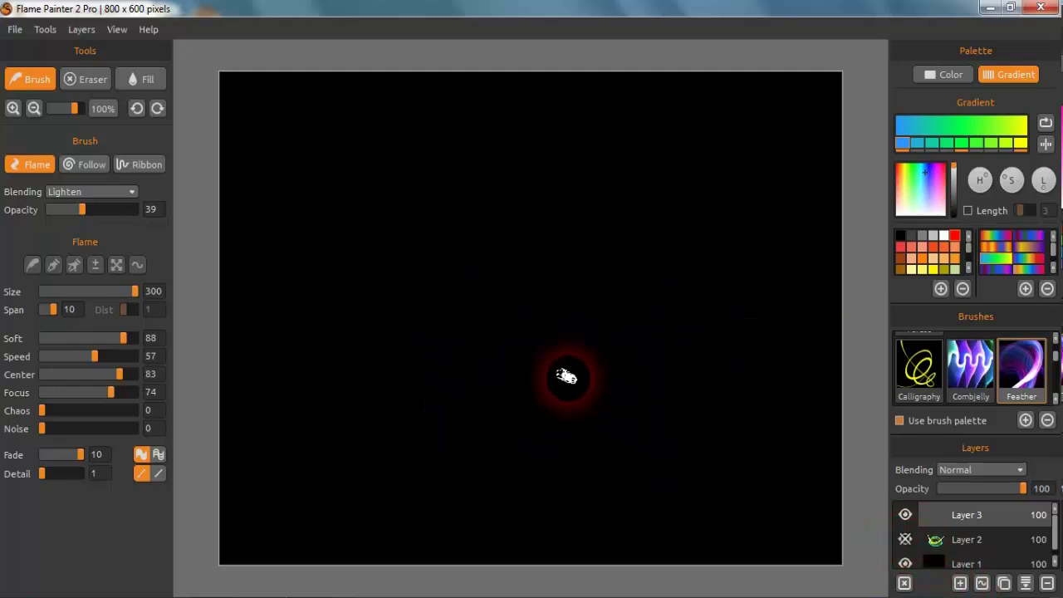
left_click(101, 170)
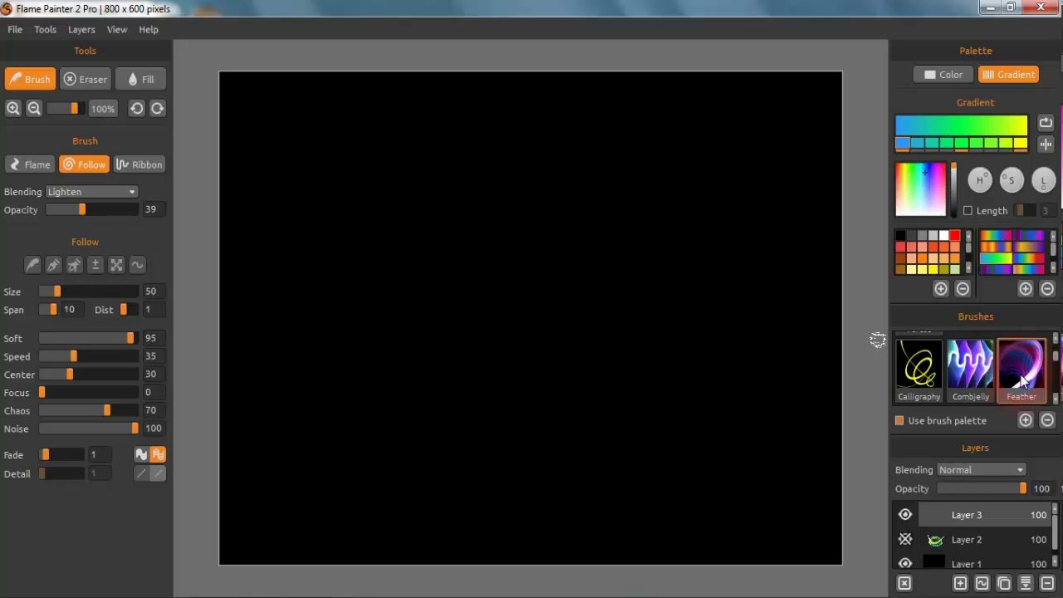
mouse_move(828, 337)
left_mouse_down()
mouse_move(686, 403)
mouse_move(502, 430)
mouse_move(504, 308)
mouse_move(635, 293)
mouse_move(694, 470)
mouse_move(707, 369)
mouse_move(539, 557)
mouse_move(402, 335)
mouse_move(395, 273)
mouse_move(437, 336)
mouse_move(613, 321)
mouse_move(461, 198)
mouse_move(371, 362)
mouse_move(535, 319)
mouse_move(557, 337)
mouse_move(418, 402)
mouse_move(373, 376)
mouse_move(521, 300)
mouse_move(517, 373)
mouse_move(363, 385)
mouse_move(373, 339)
mouse_move(601, 330)
mouse_move(513, 255)
mouse_move(295, 265)
mouse_move(539, 391)
mouse_move(601, 278)
mouse_move(548, 440)
left_mouse_up()
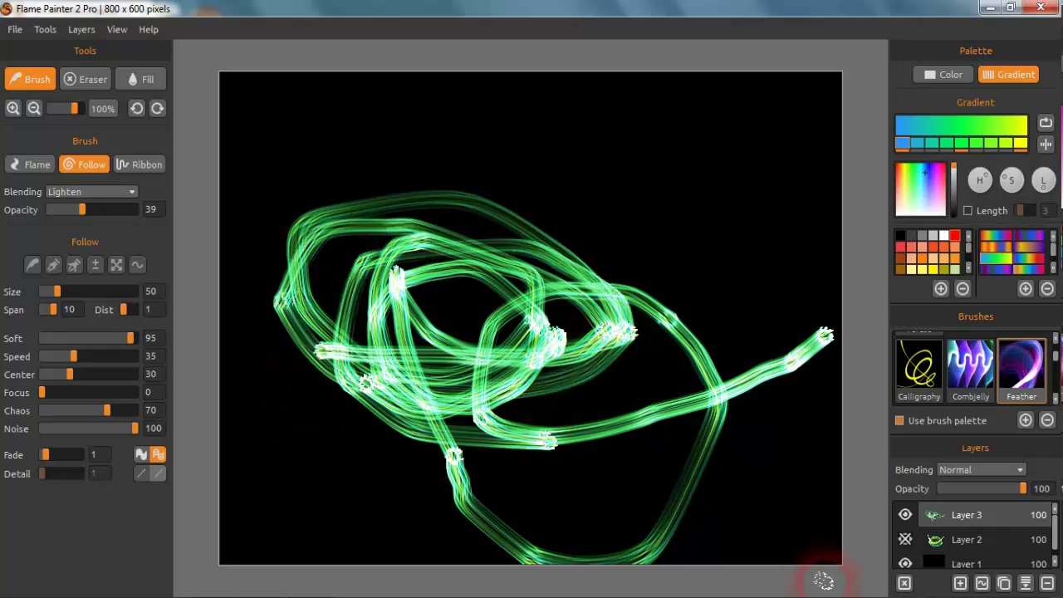
On new Layer 4 with Layer 3 hidden, paint broad cyan, green and yellow Ribbon loops
left_click(959, 583)
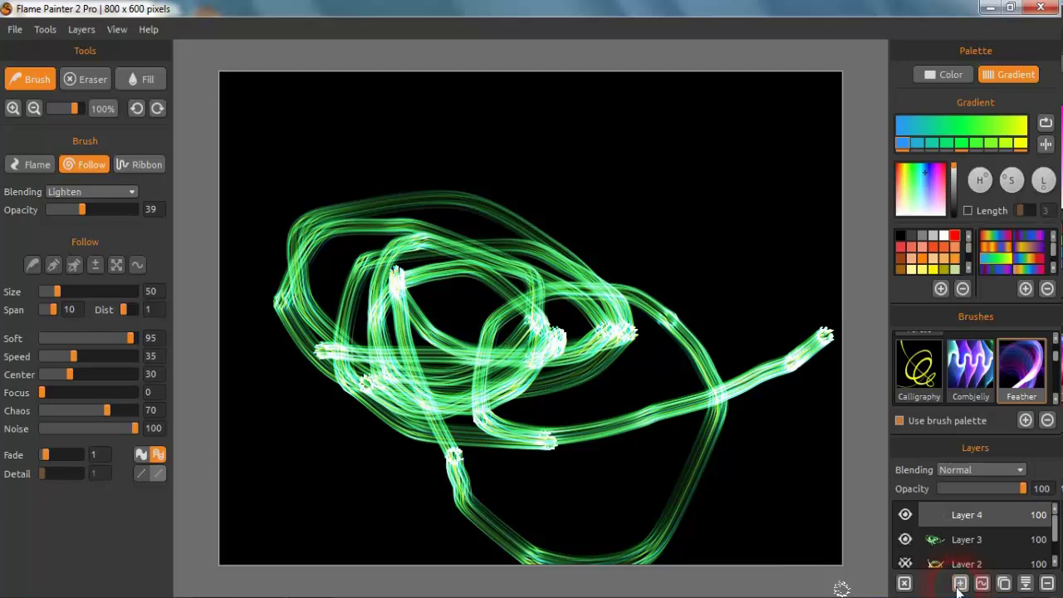
left_click(153, 165)
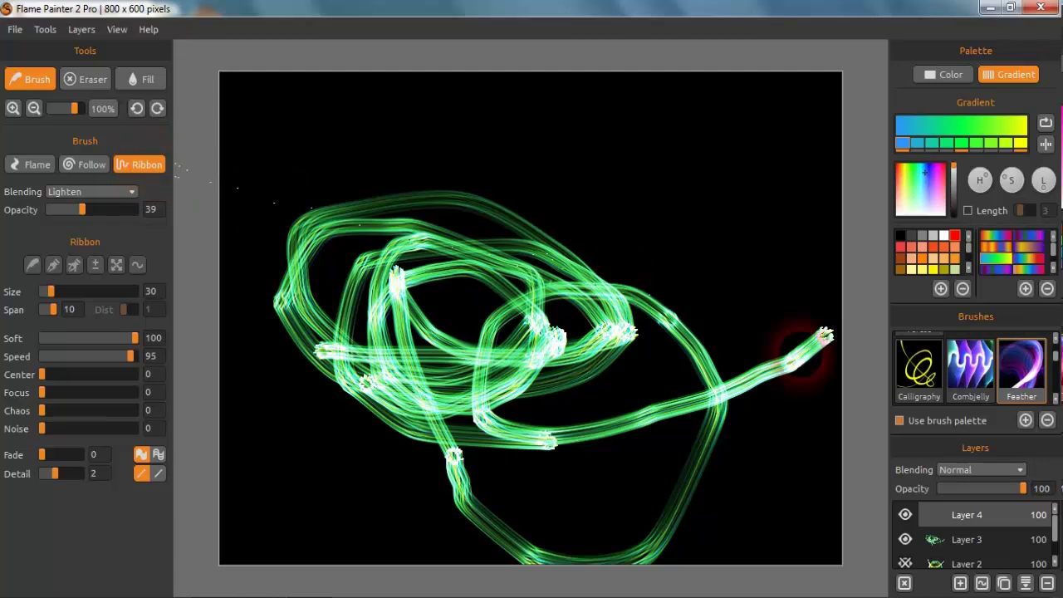
left_click(905, 539)
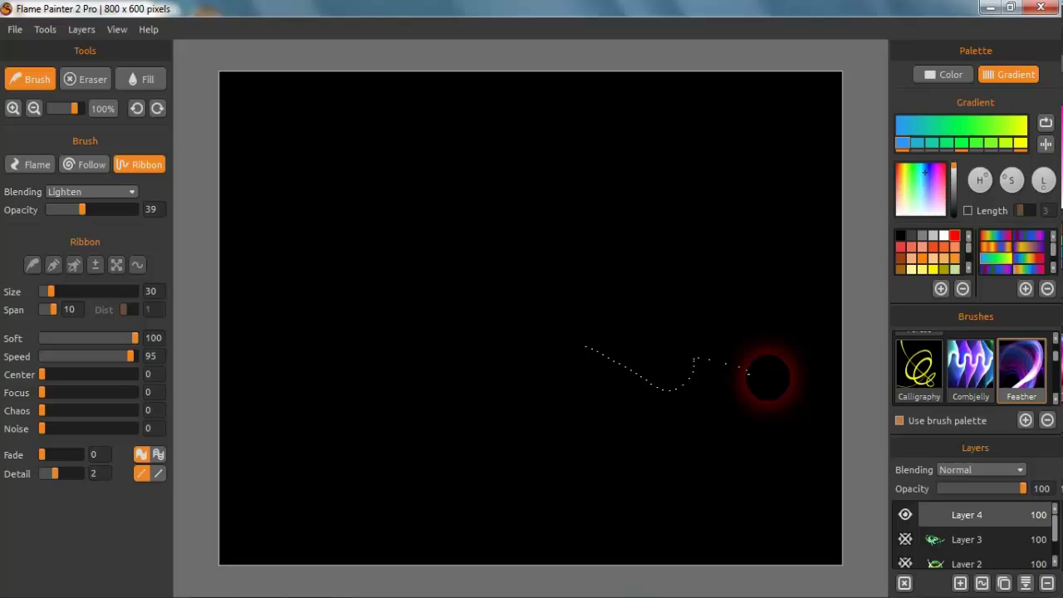
mouse_move(779, 357)
left_mouse_down()
mouse_move(599, 440)
mouse_move(487, 424)
mouse_move(406, 378)
mouse_move(350, 221)
mouse_move(469, 166)
mouse_move(521, 418)
mouse_move(460, 444)
mouse_move(336, 432)
mouse_move(275, 348)
mouse_move(299, 299)
mouse_move(414, 365)
mouse_move(779, 358)
mouse_move(776, 274)
mouse_move(672, 181)
mouse_move(506, 261)
mouse_move(491, 370)
mouse_move(447, 460)
mouse_move(280, 274)
mouse_move(297, 195)
mouse_move(387, 192)
mouse_move(489, 310)
mouse_move(549, 433)
mouse_move(564, 438)
mouse_move(804, 196)
mouse_move(781, 154)
mouse_move(664, 129)
mouse_move(619, 132)
mouse_move(575, 193)
mouse_move(288, 173)
mouse_move(352, 163)
mouse_move(516, 197)
mouse_move(863, 511)
mouse_move(778, 518)
mouse_move(690, 492)
left_mouse_up()
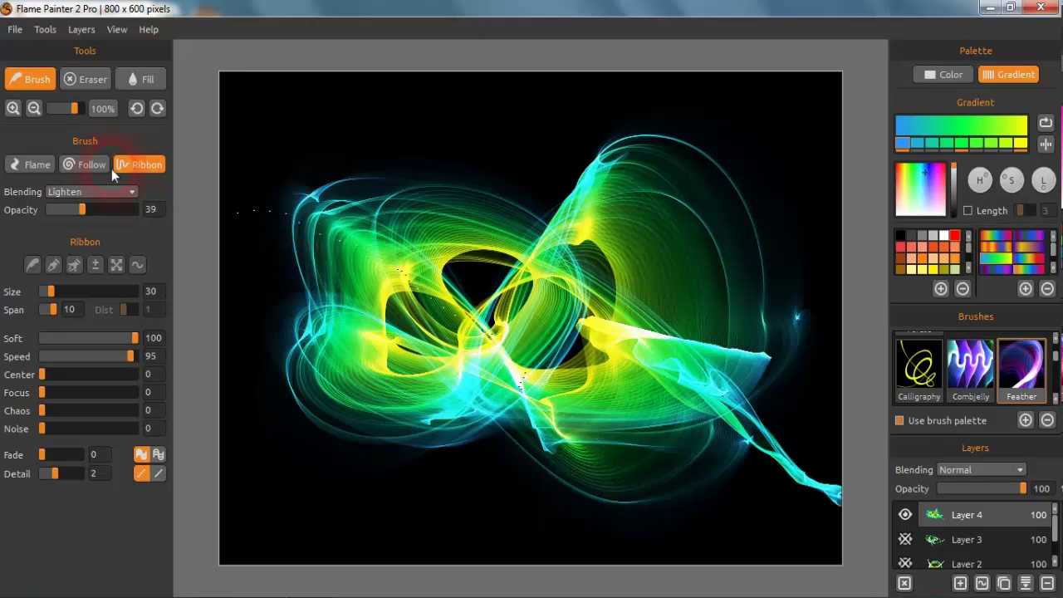
Select the Follow brush and show the green scribble layer instead of the ribbon layer
left_click(97, 163)
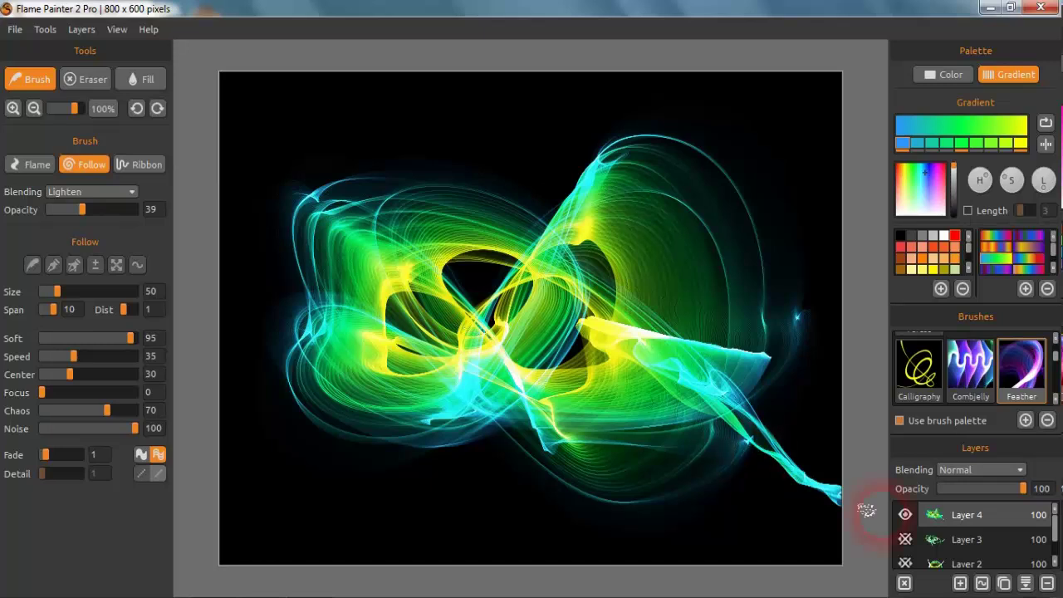
left_click(907, 517)
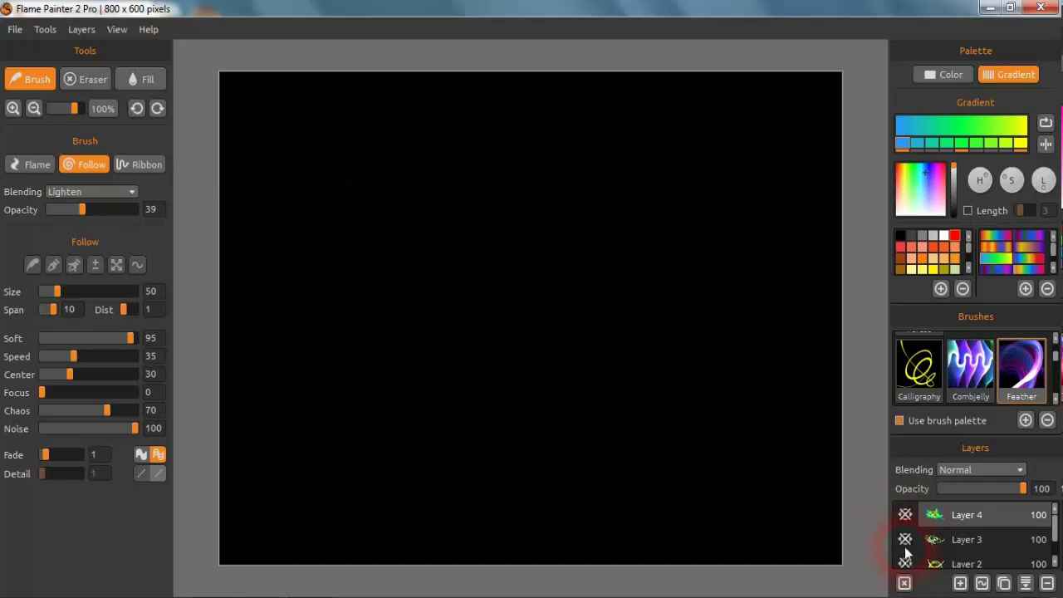
left_click(905, 541)
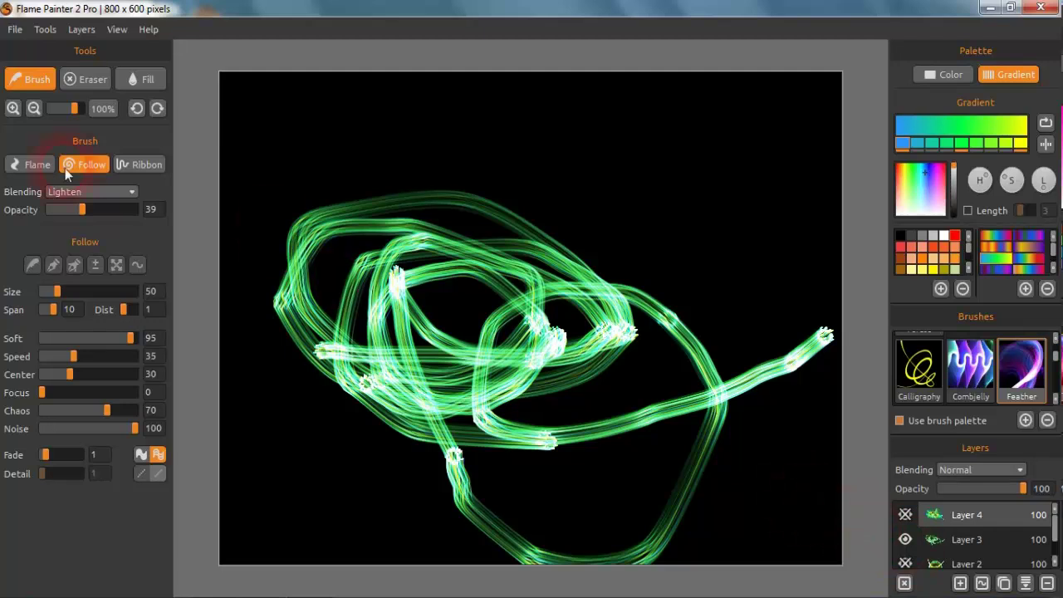
Select the Flame brush and show the flame swirl layer, hiding the green scribble
left_click(37, 166)
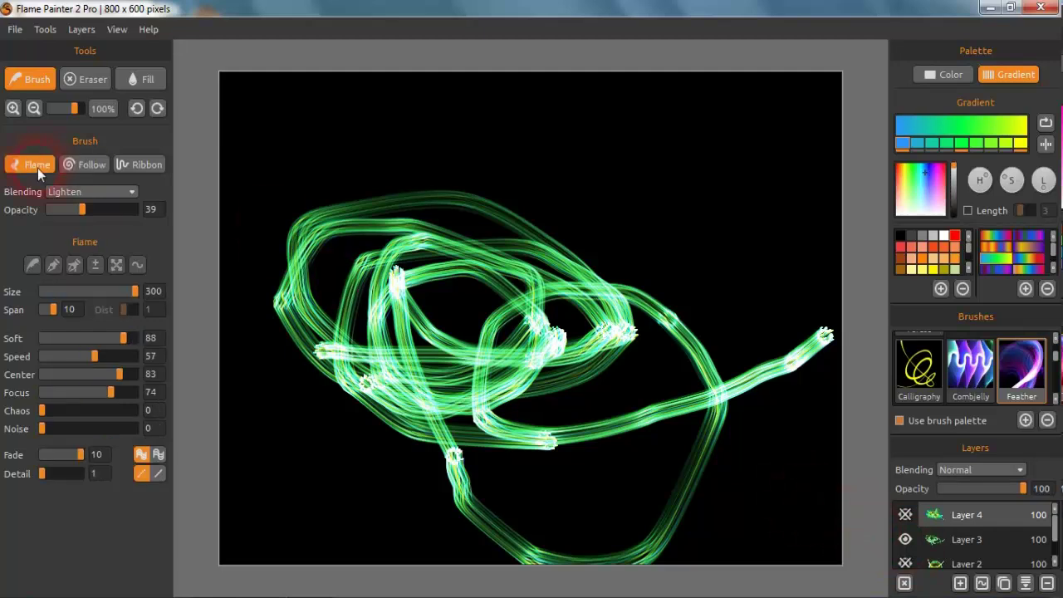
left_click(905, 564)
left_click(905, 539)
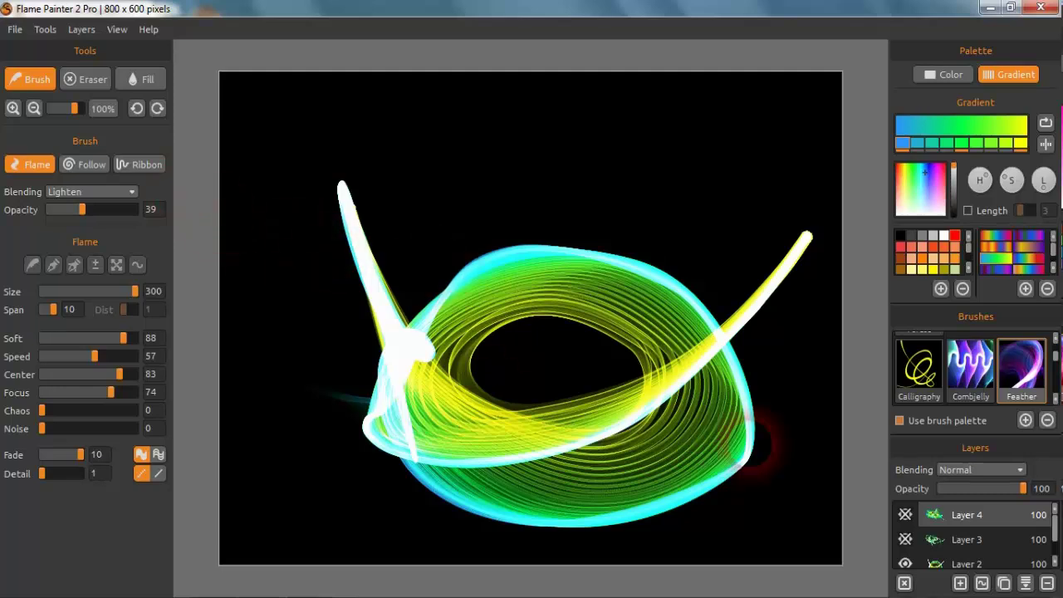
Hide the flame swirl layer and try Normal brush blending before returning to Lighten
left_click(906, 564)
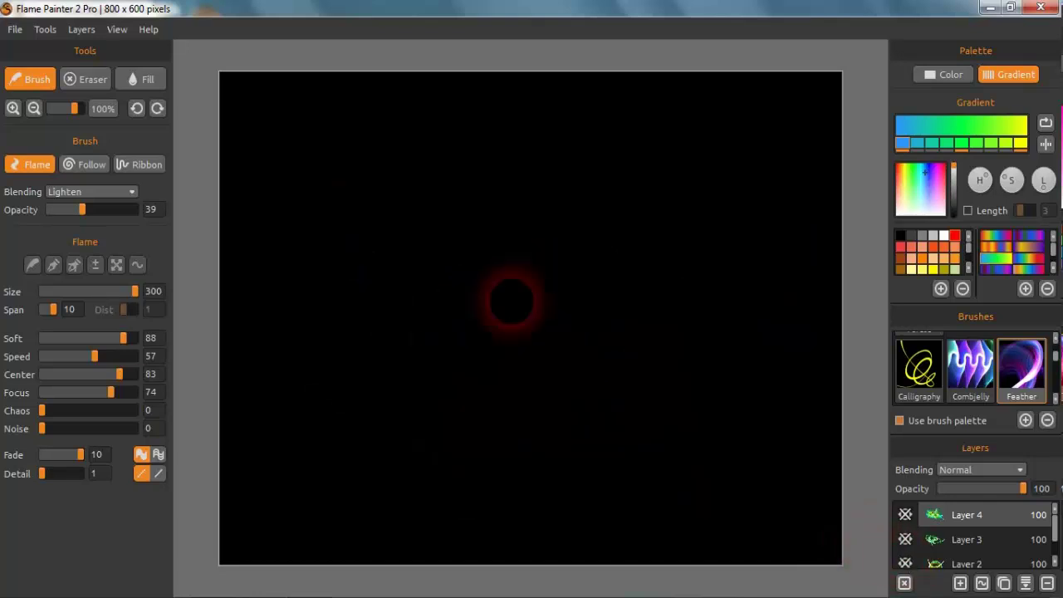
left_click(133, 192)
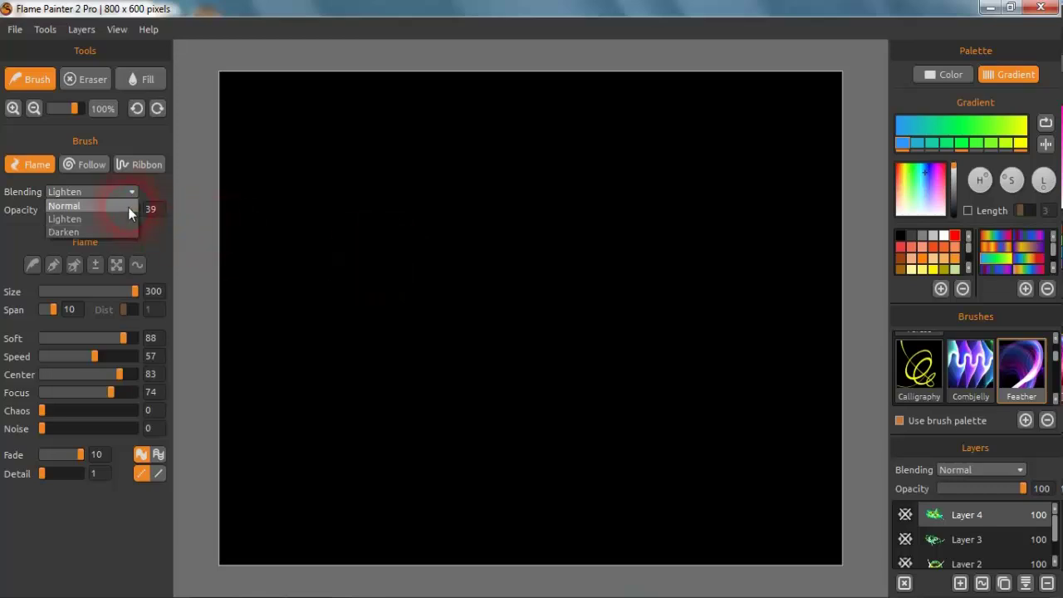
left_click(127, 206)
left_click(129, 193)
left_click(129, 218)
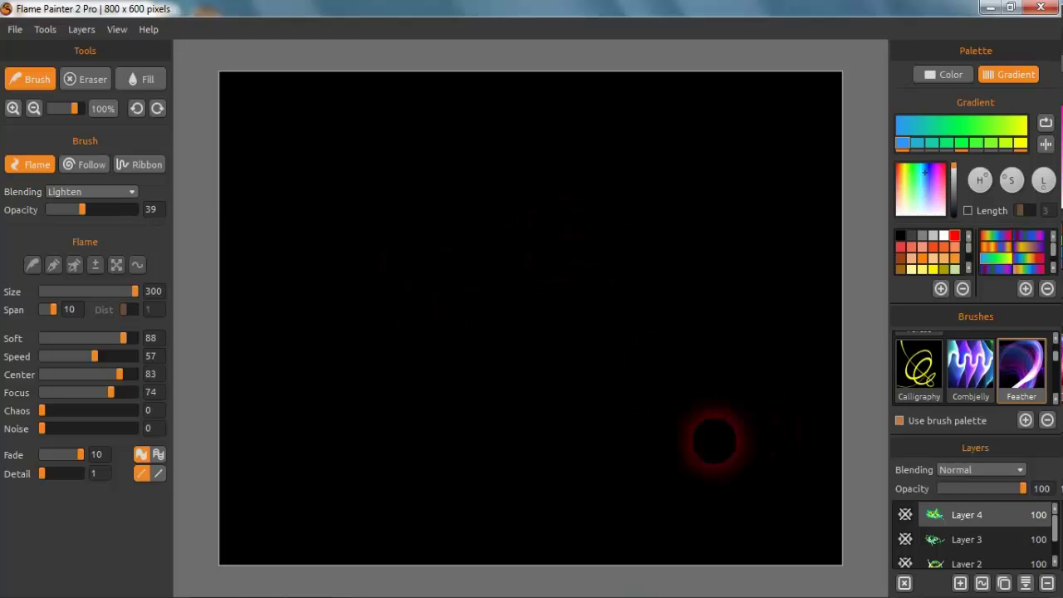
Delete Layers 4 and 3, then make Layer 1 the active layer
left_click(1048, 584)
left_click(1048, 584)
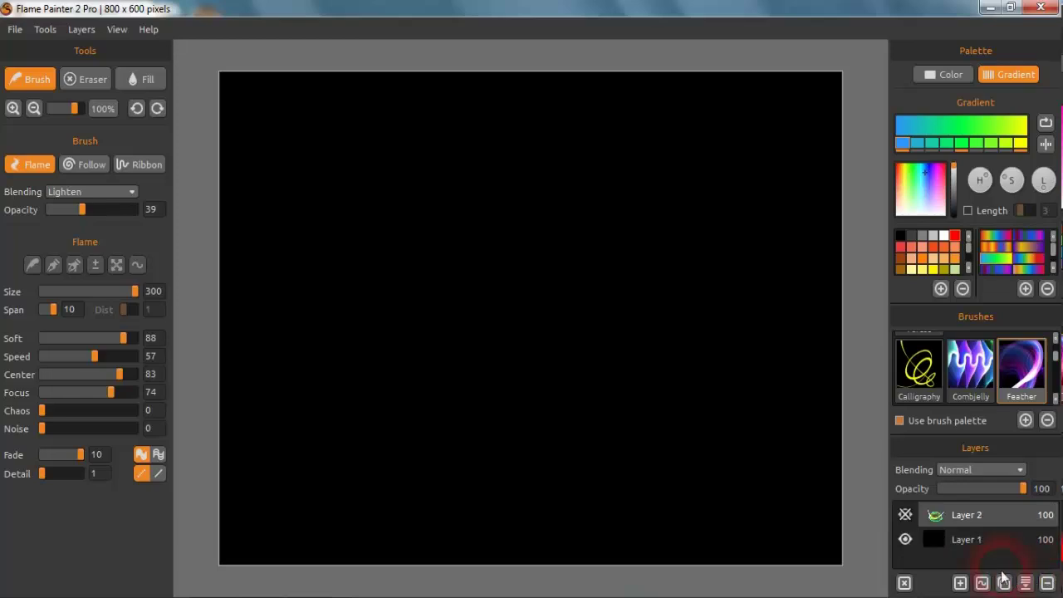
left_click(974, 546)
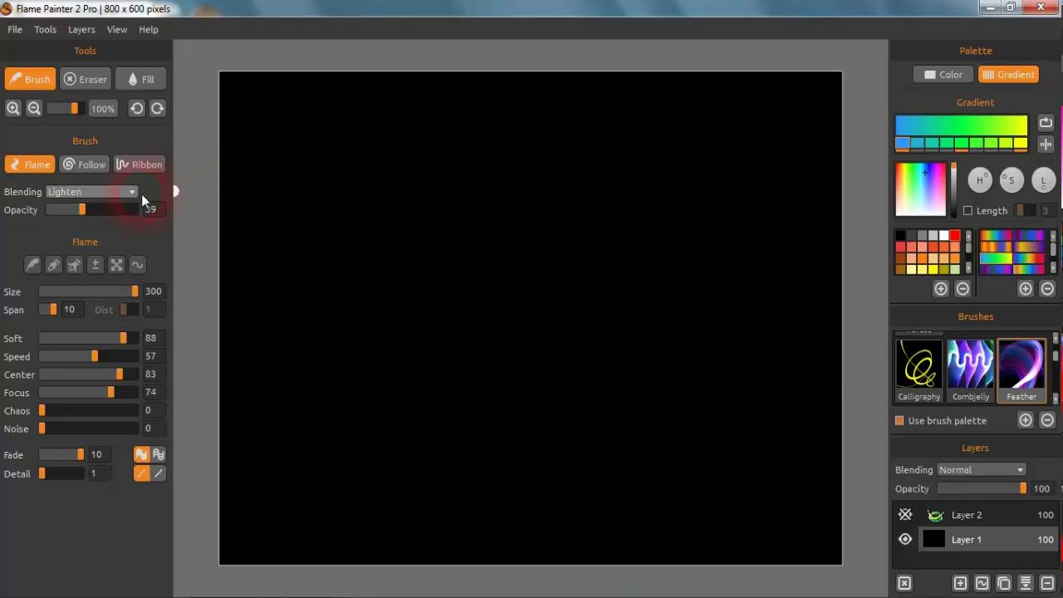
Paint a large green-yellow flame loop, then undo back to a plain black canvas
scroll(132, 190, "up", 1)
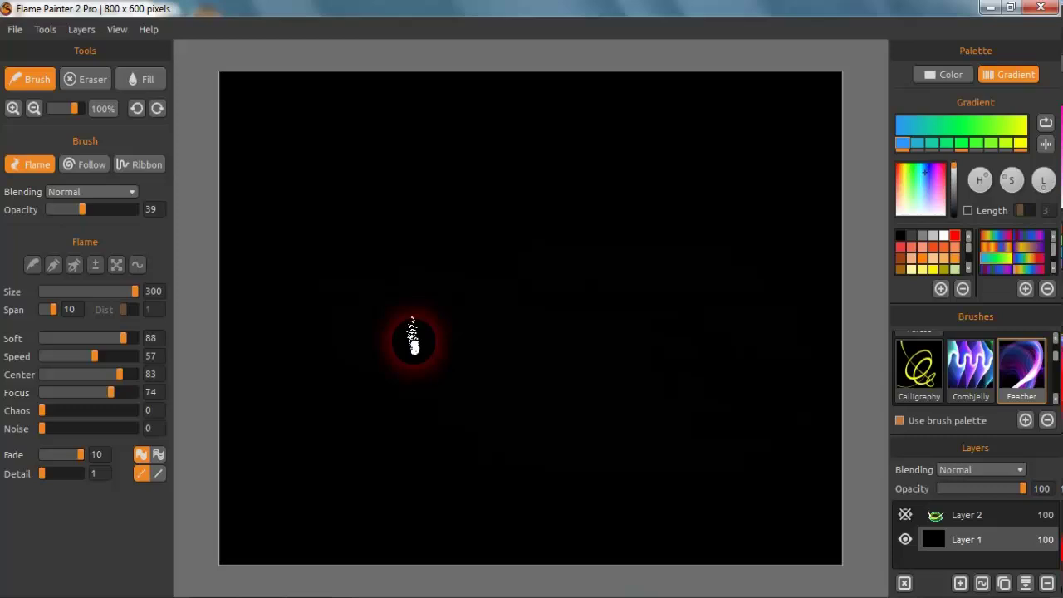
mouse_move(411, 332)
left_mouse_down()
mouse_move(286, 222)
mouse_move(358, 174)
mouse_move(617, 327)
mouse_move(528, 386)
mouse_move(376, 394)
mouse_move(305, 313)
mouse_move(341, 283)
mouse_move(562, 363)
mouse_move(595, 387)
mouse_move(784, 390)
mouse_move(778, 340)
mouse_move(742, 300)
mouse_move(622, 283)
mouse_move(579, 428)
mouse_move(424, 205)
mouse_move(577, 242)
mouse_move(638, 360)
mouse_move(740, 458)
mouse_move(801, 455)
mouse_move(738, 251)
mouse_move(680, 219)
mouse_move(618, 260)
mouse_move(441, 456)
mouse_move(313, 487)
mouse_move(534, 544)
mouse_move(530, 535)
mouse_move(562, 520)
left_mouse_up()
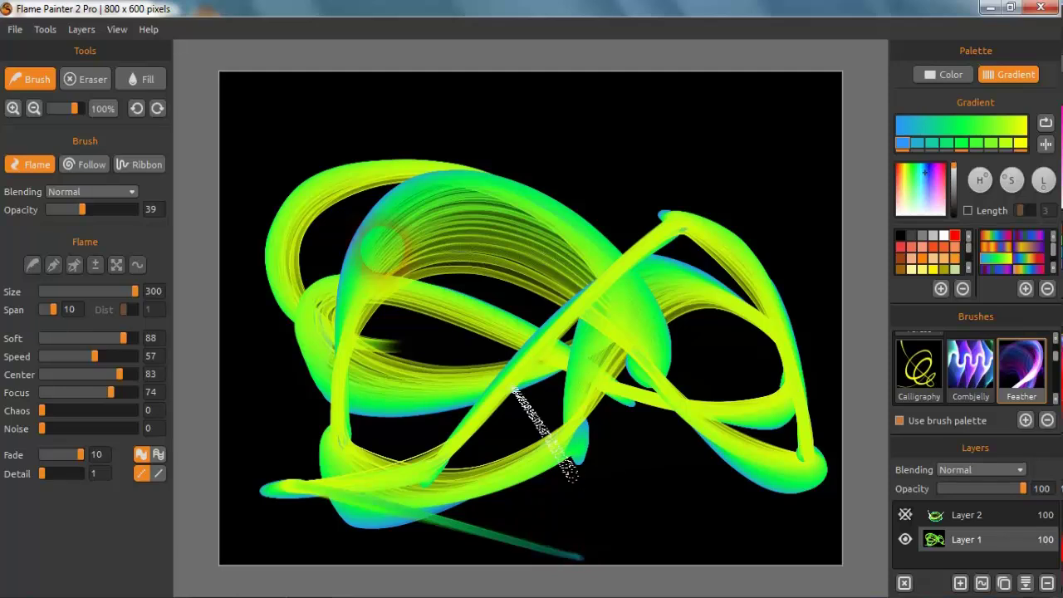
left_click_drag(374, 225, 474, 312)
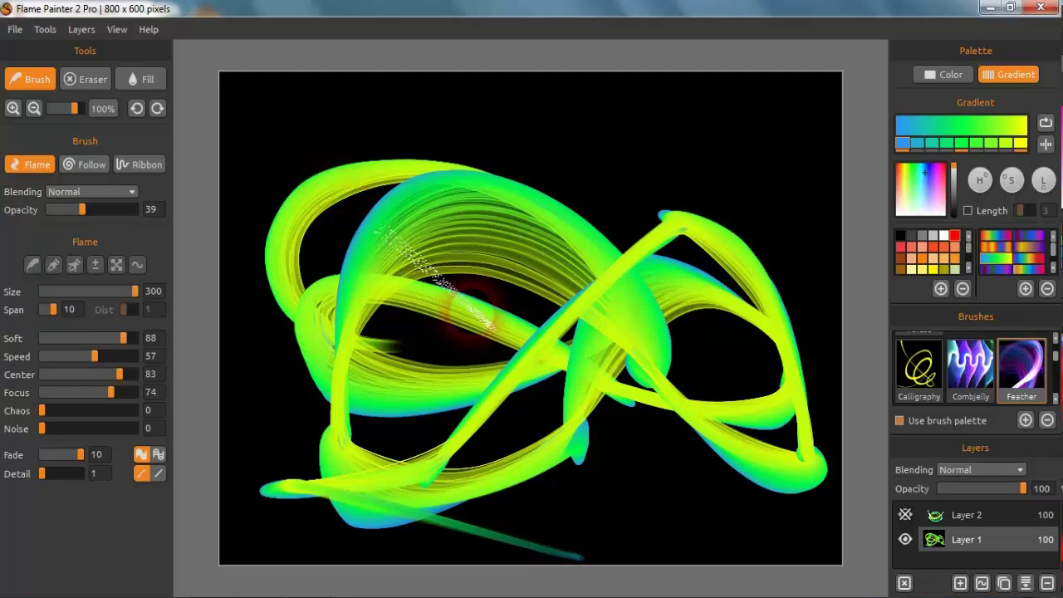
left_click(137, 109)
left_click(137, 108)
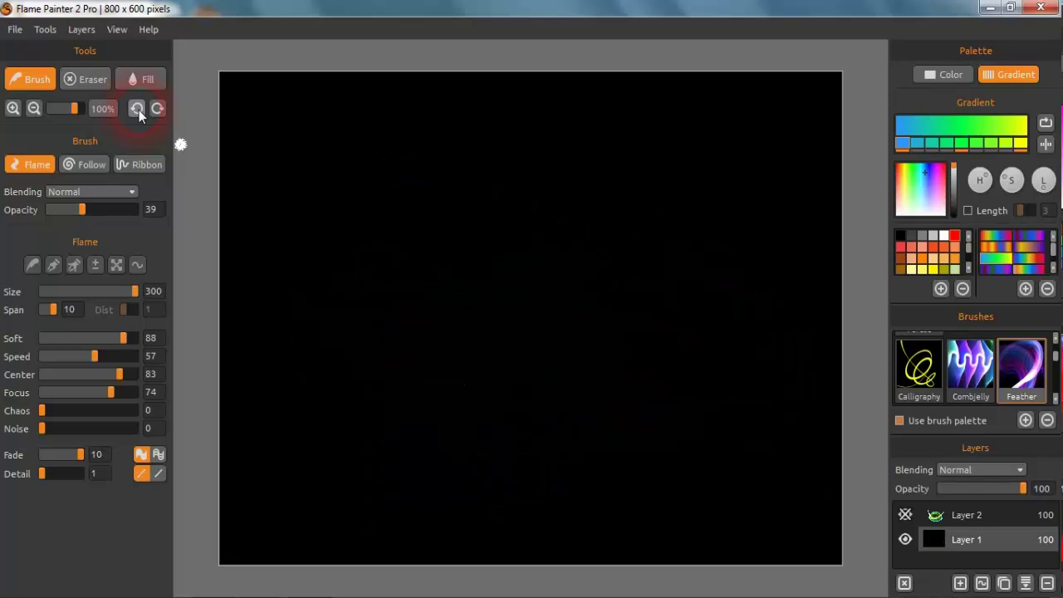
Set brush blending to Lighten and paint green-cyan looping flame strokes across the canvas
left_click(129, 192)
left_click(128, 218)
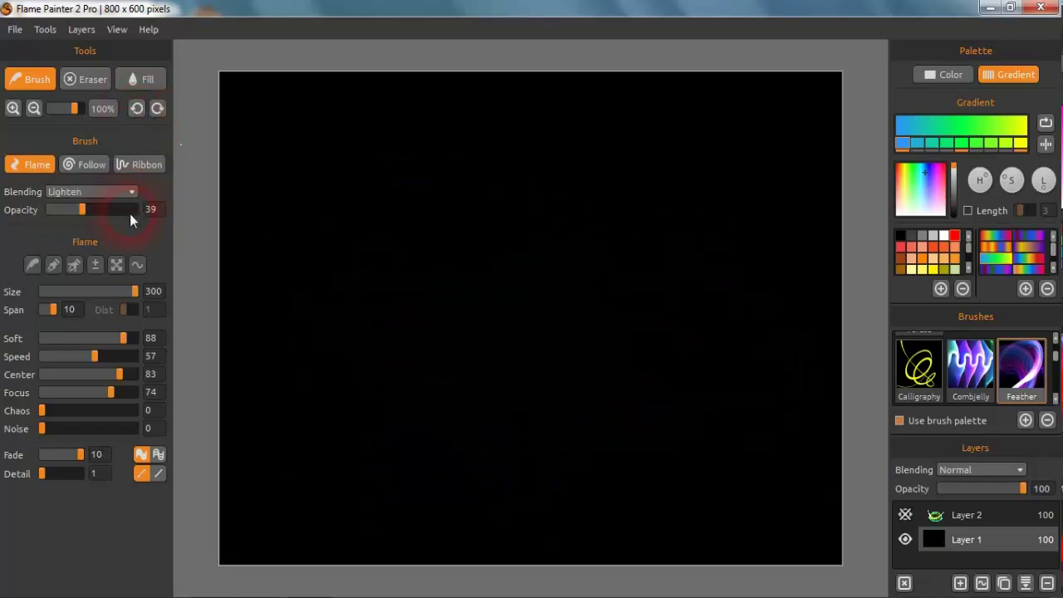
left_click_drag(731, 264, 666, 345)
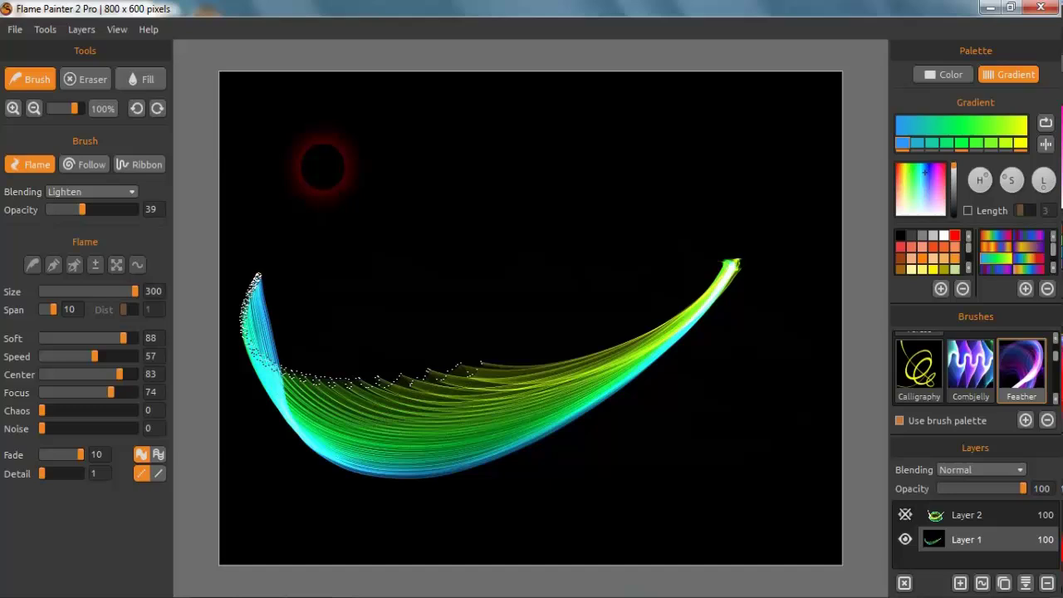
mouse_move(323, 166)
left_mouse_down()
mouse_move(612, 344)
mouse_move(498, 265)
mouse_move(507, 253)
mouse_move(735, 204)
mouse_move(624, 135)
mouse_move(612, 503)
mouse_move(640, 504)
mouse_move(905, 181)
mouse_move(930, 199)
left_mouse_up()
Switch to the rainbow gradient and paint rainbow flame loops around the canvas
left_click(1003, 242)
mouse_move(837, 274)
left_mouse_down()
mouse_move(783, 390)
mouse_move(352, 177)
left_mouse_up()
mouse_move(402, 102)
left_mouse_down()
mouse_move(618, 199)
mouse_move(349, 507)
mouse_move(677, 536)
mouse_move(759, 244)
mouse_move(531, 515)
mouse_move(237, 237)
left_mouse_up()
left_click_drag(204, 206, 174, 52)
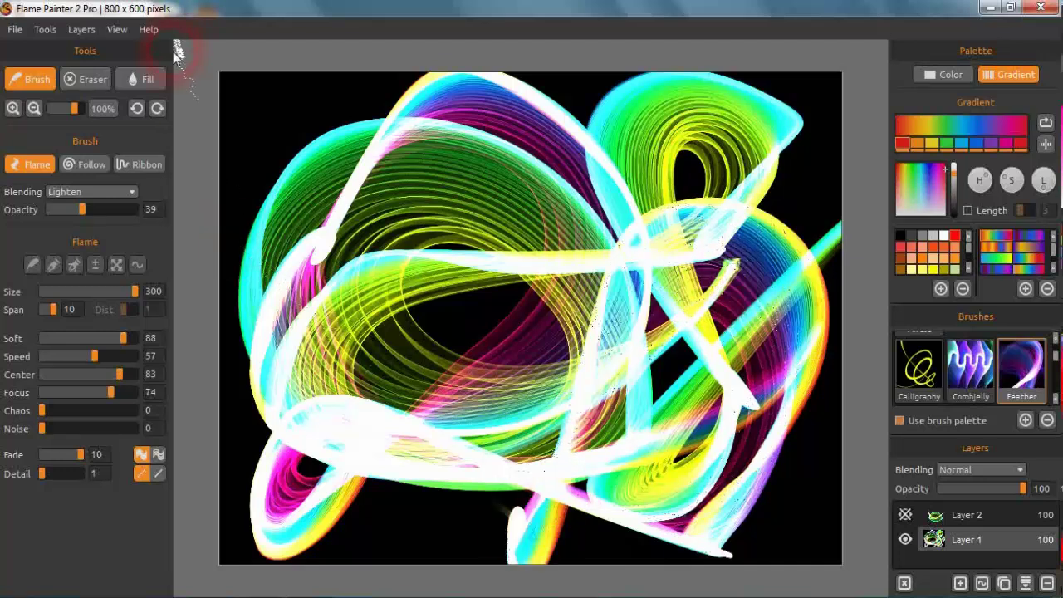
Clear the canvas, load the Combjelly preset as Flame strokes, and paint a blue-purple loop
left_click(137, 108)
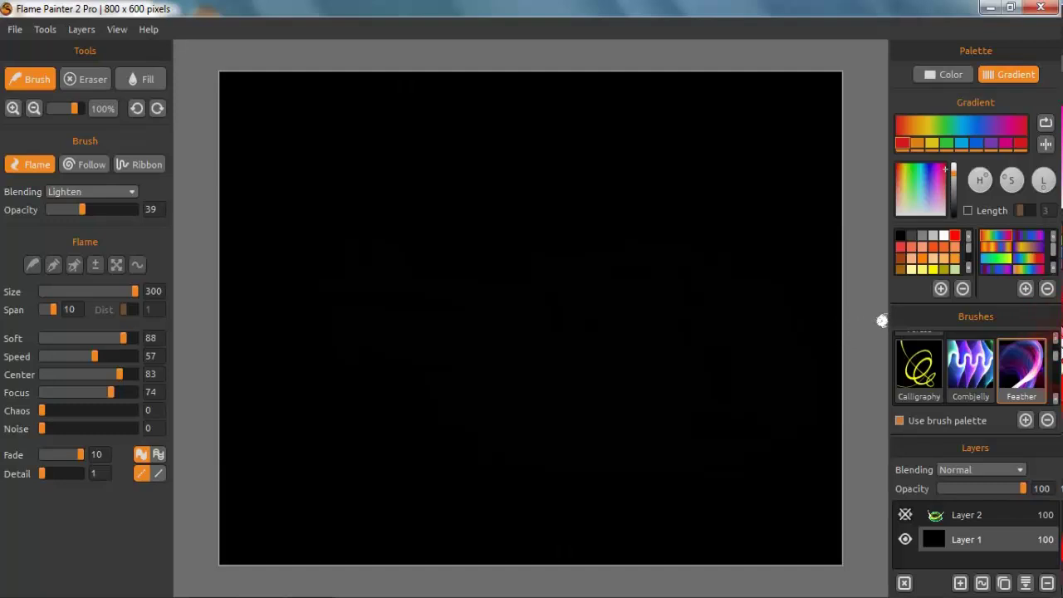
left_click(980, 362)
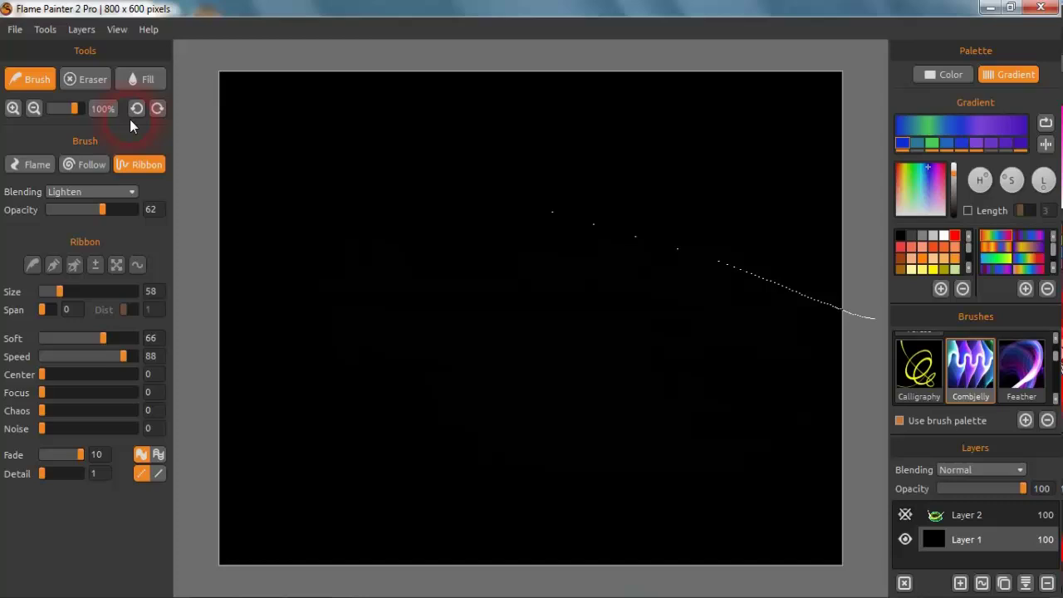
left_click(37, 164)
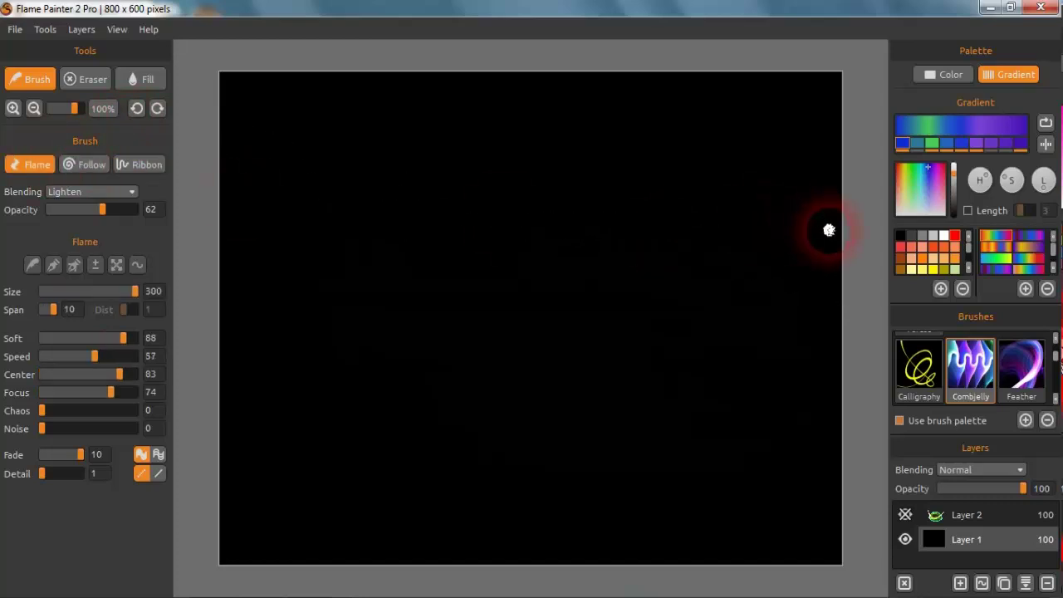
mouse_move(828, 230)
left_mouse_down()
mouse_move(781, 202)
mouse_move(633, 215)
mouse_move(558, 406)
mouse_move(353, 535)
mouse_move(250, 454)
mouse_move(670, 416)
mouse_move(812, 455)
mouse_move(821, 433)
mouse_move(692, 195)
mouse_move(551, 193)
mouse_move(563, 445)
mouse_move(583, 490)
mouse_move(304, 357)
mouse_move(282, 325)
left_mouse_up()
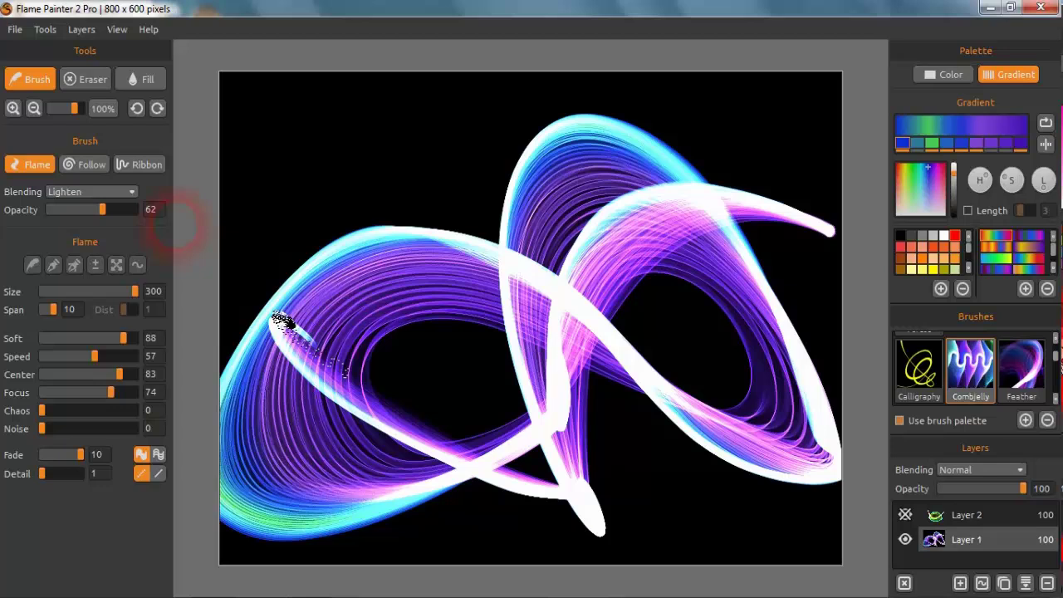
Set brush blending to Darken and paint strokes that darken the middle of the loops
left_click(131, 191)
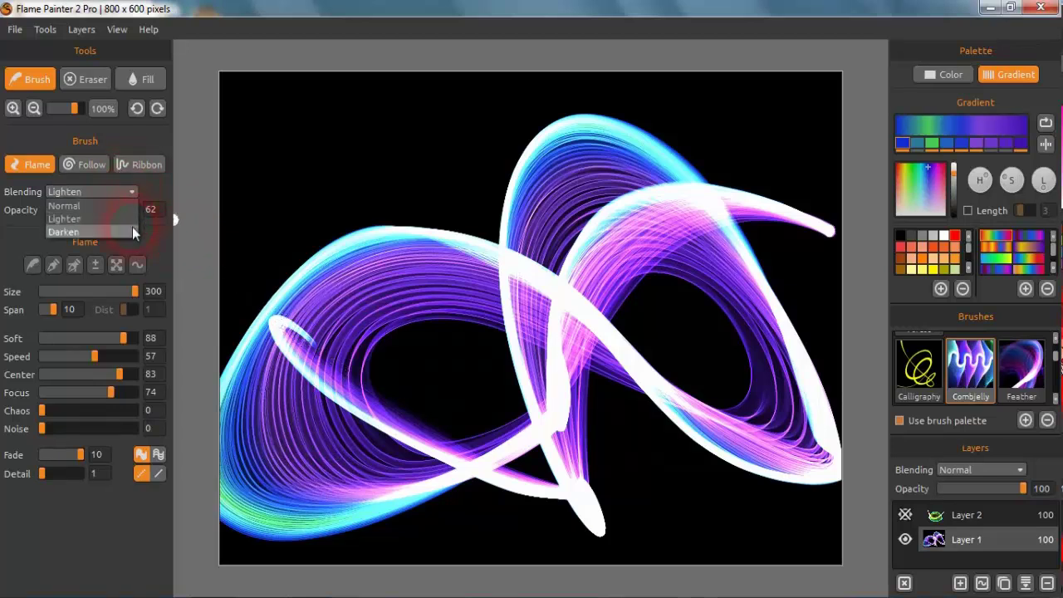
left_click(132, 227)
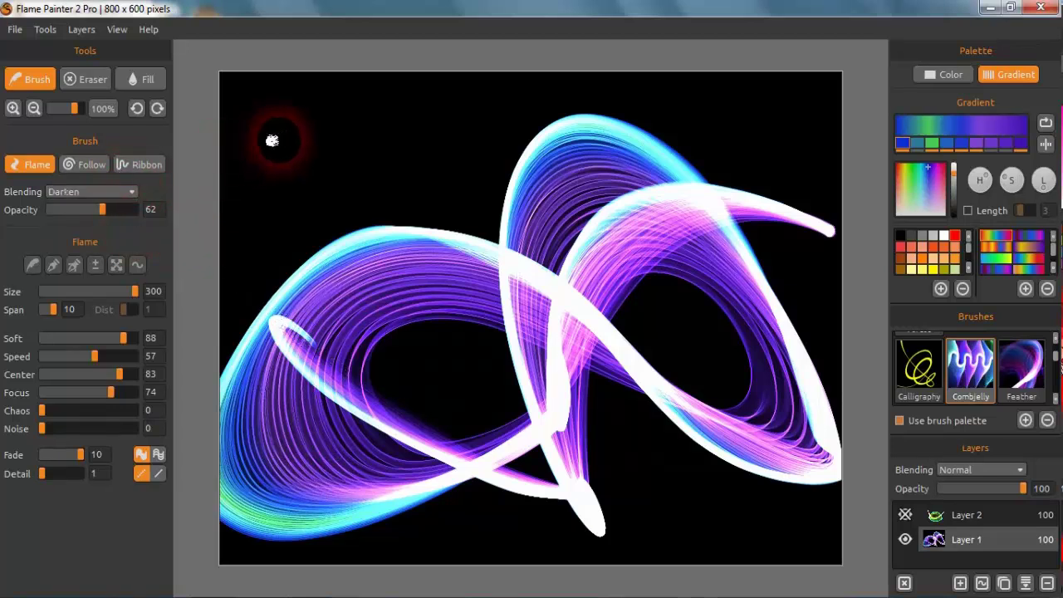
mouse_move(366, 137)
left_mouse_down()
mouse_move(399, 171)
mouse_move(391, 178)
mouse_move(415, 190)
left_mouse_up()
mouse_move(304, 216)
left_mouse_down()
mouse_move(348, 190)
mouse_move(303, 181)
mouse_move(305, 168)
mouse_move(507, 396)
mouse_move(779, 478)
mouse_move(673, 272)
mouse_move(383, 349)
mouse_move(307, 413)
mouse_move(472, 298)
mouse_move(498, 409)
mouse_move(357, 260)
mouse_move(387, 242)
mouse_move(389, 251)
mouse_move(340, 247)
mouse_move(142, 179)
mouse_move(430, 270)
mouse_move(323, 235)
mouse_move(281, 163)
mouse_move(228, 133)
left_mouse_up()
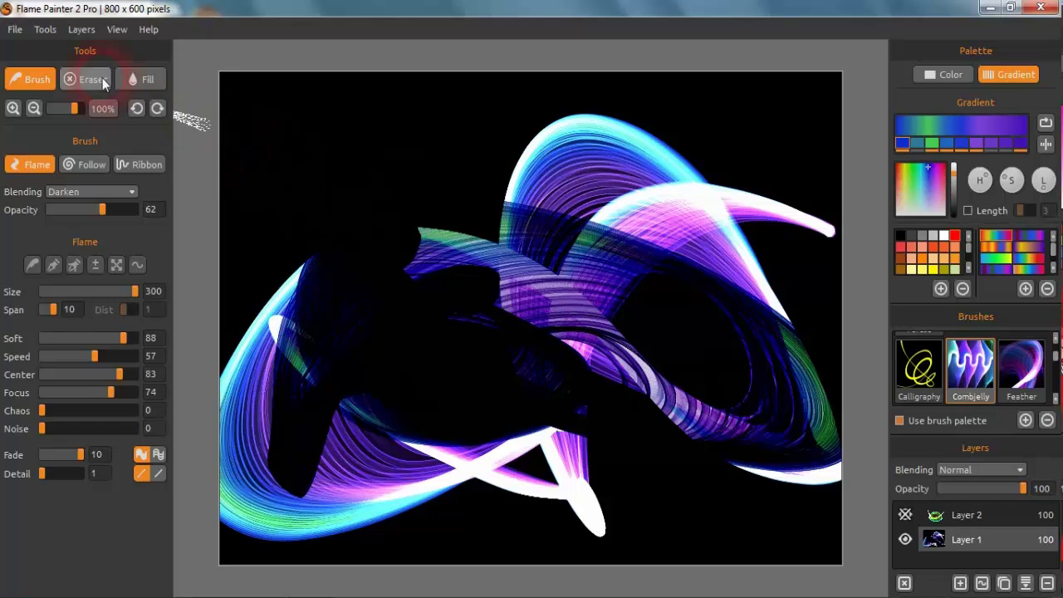
Start a new 800x600 artwork with a white background, discarding the unsaved painting
left_click(17, 29)
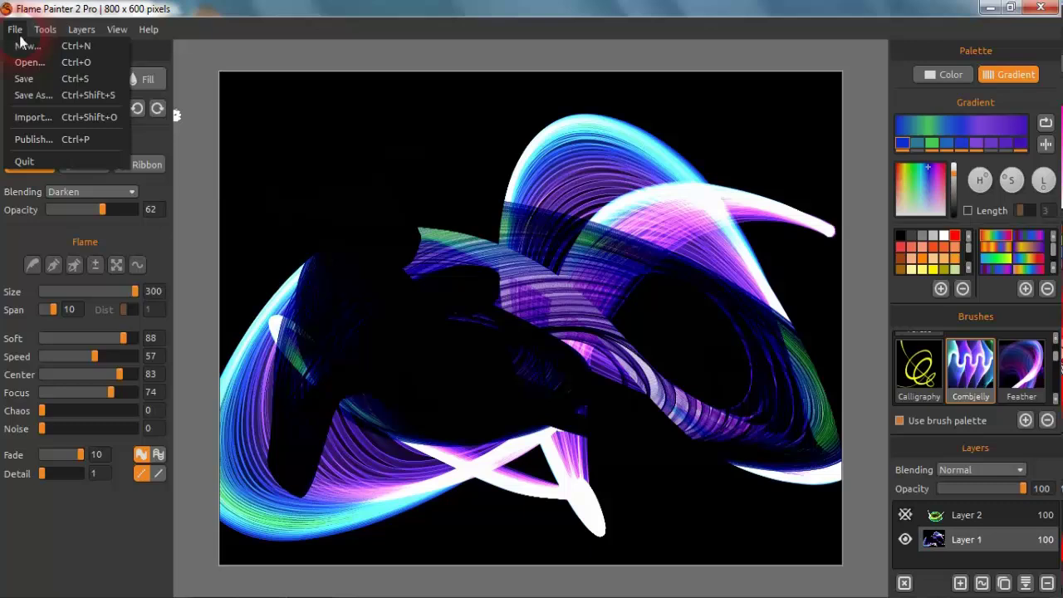
left_click(24, 161)
left_click(518, 322)
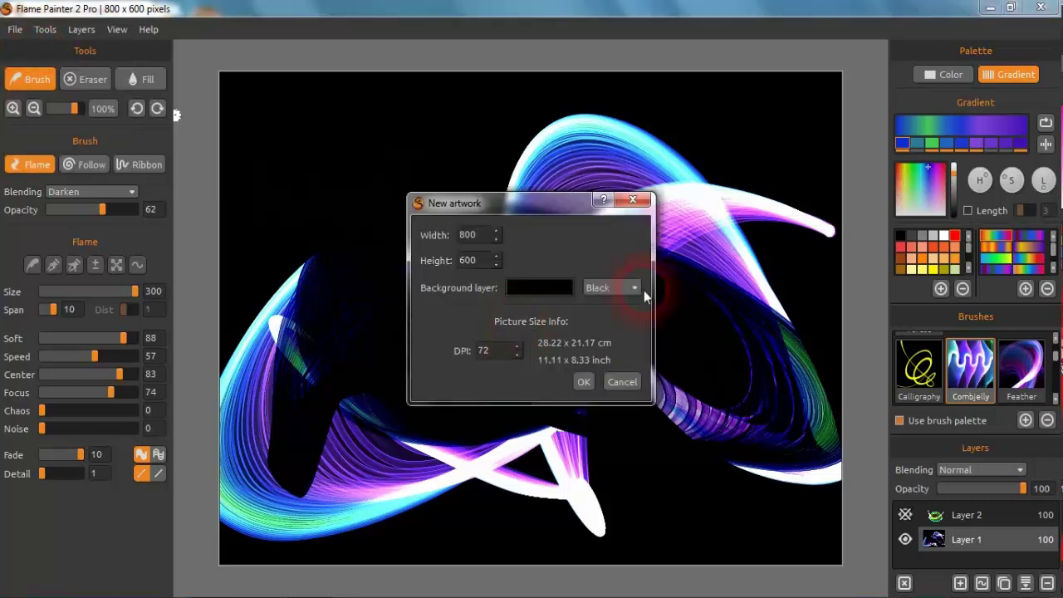
left_click(634, 288)
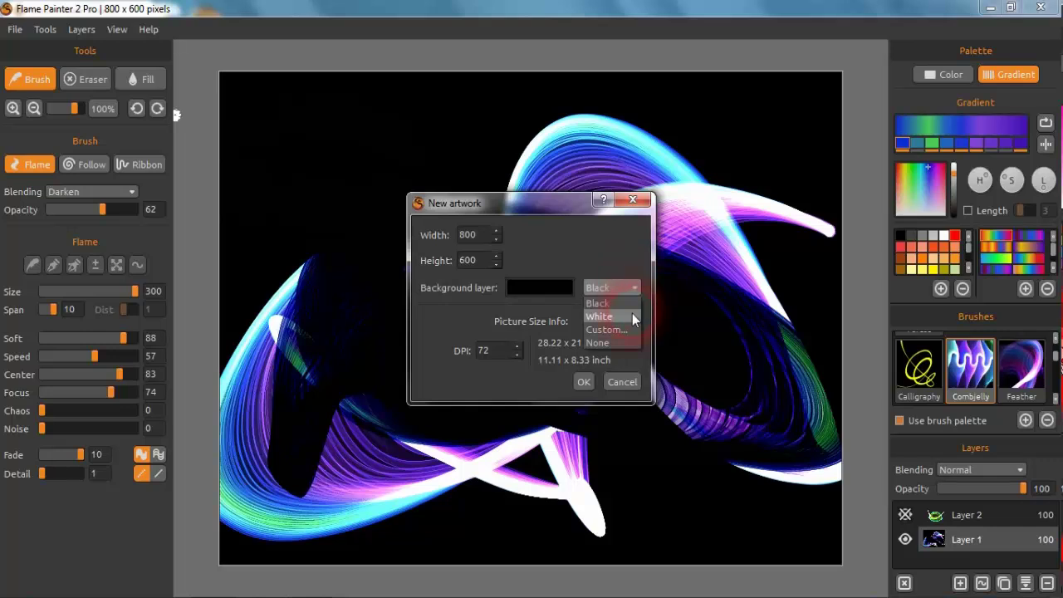
left_click(632, 315)
left_click(584, 382)
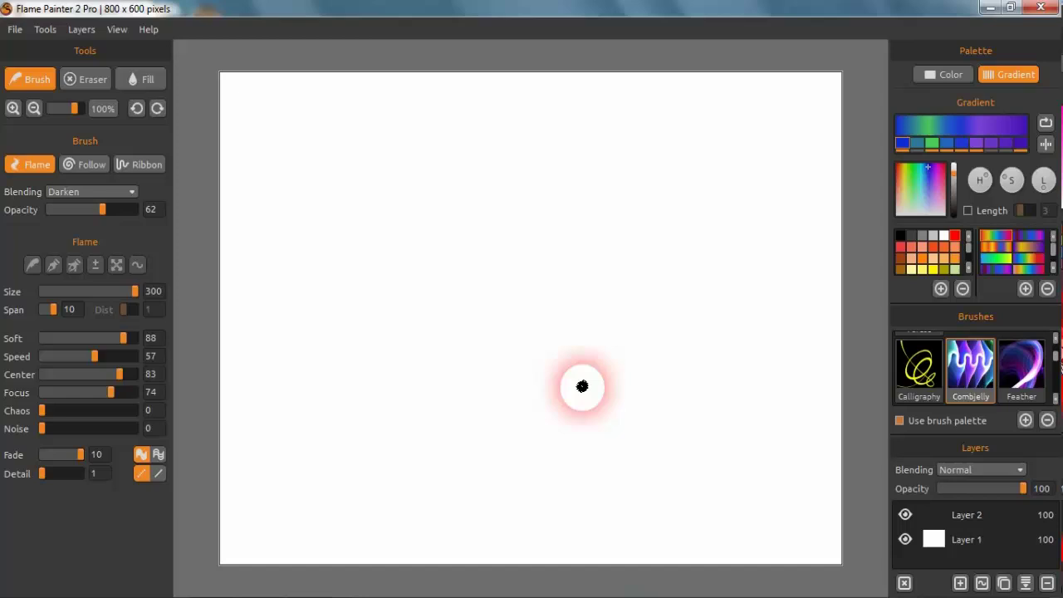
After a Darken test stroke, switch blending to Lighten and paint a purple flame loop
left_click_drag(582, 386, 244, 235)
left_click(131, 196)
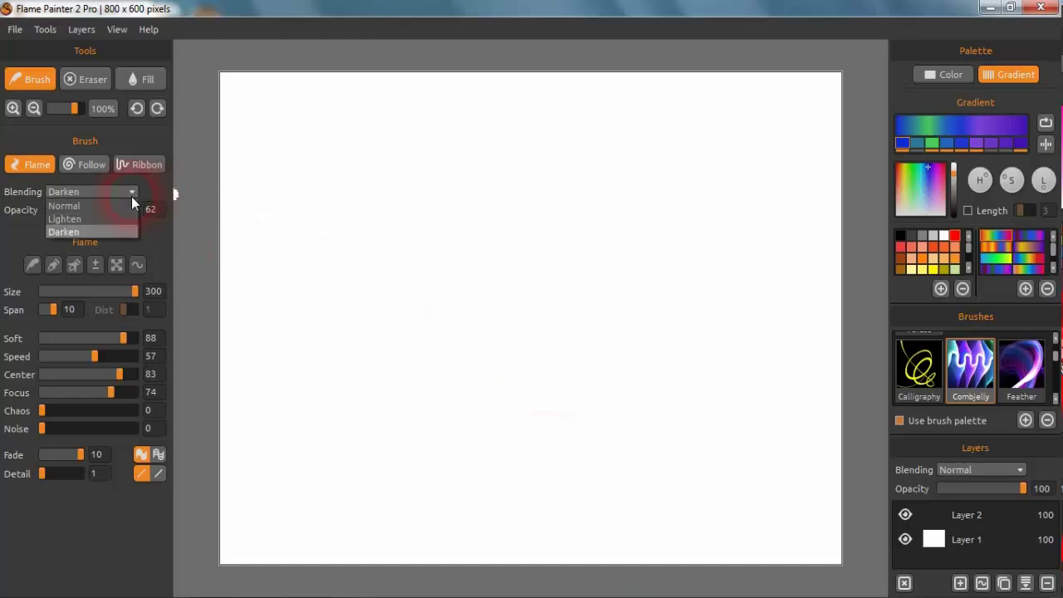
left_click(126, 219)
mouse_move(408, 308)
left_mouse_down()
mouse_move(606, 387)
mouse_move(664, 359)
mouse_move(714, 366)
mouse_move(534, 399)
mouse_move(399, 218)
mouse_move(391, 487)
mouse_move(357, 407)
mouse_move(657, 249)
mouse_move(709, 190)
mouse_move(721, 444)
mouse_move(736, 518)
mouse_move(582, 526)
left_mouse_up()
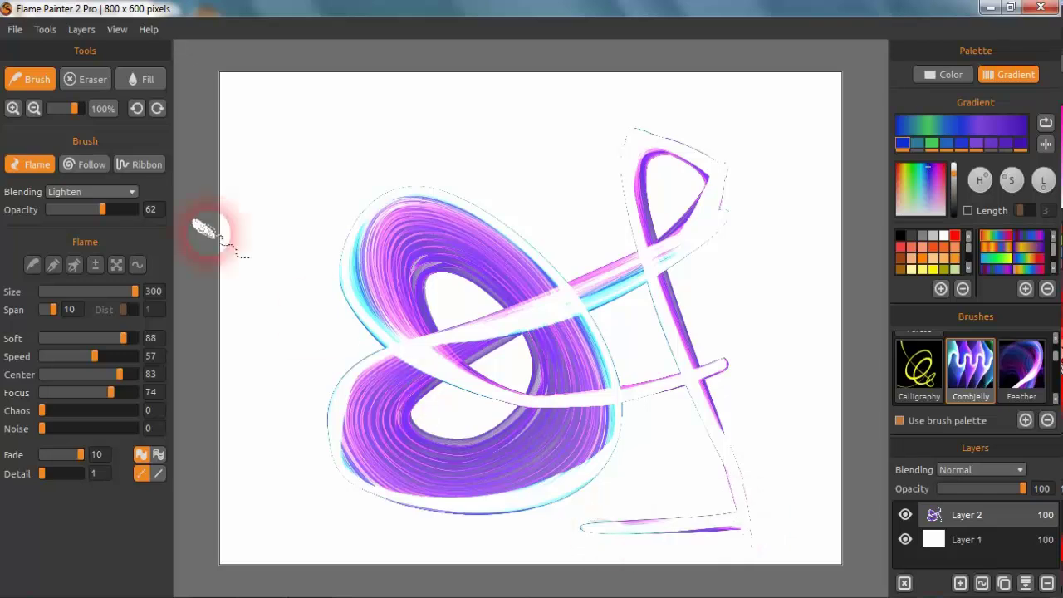
Set brush blending to Darken and paint bold black-edged indigo flame loops over the violet strokes
left_click(127, 194)
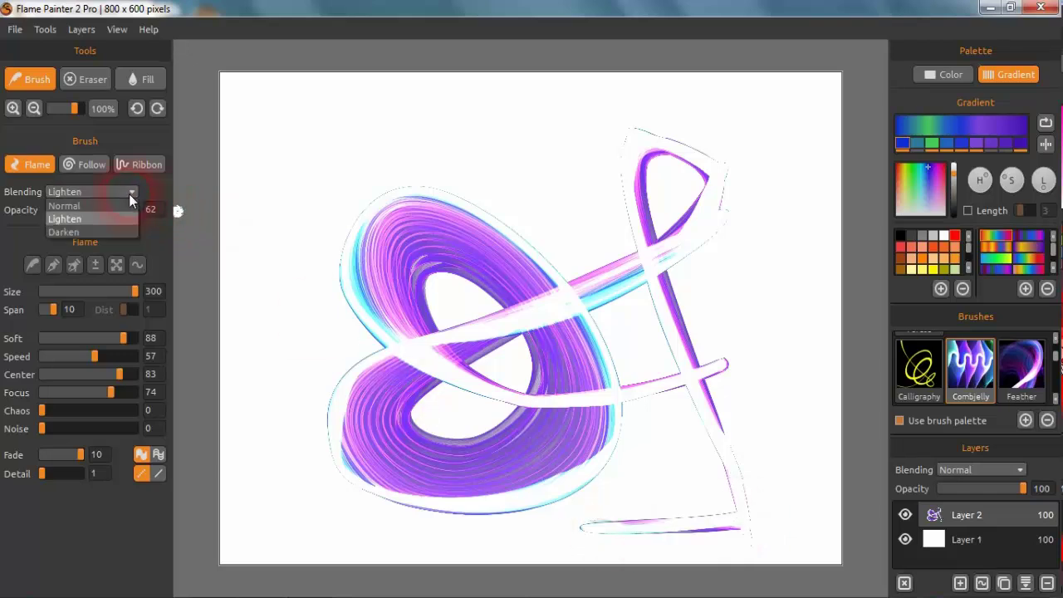
left_click(128, 237)
mouse_move(328, 158)
left_mouse_down()
mouse_move(543, 189)
mouse_move(604, 234)
mouse_move(556, 419)
mouse_move(306, 418)
mouse_move(263, 341)
mouse_move(619, 390)
mouse_move(745, 165)
mouse_move(718, 145)
mouse_move(575, 218)
mouse_move(486, 506)
mouse_move(414, 553)
mouse_move(344, 234)
mouse_move(611, 372)
mouse_move(677, 479)
mouse_move(818, 573)
left_mouse_up()
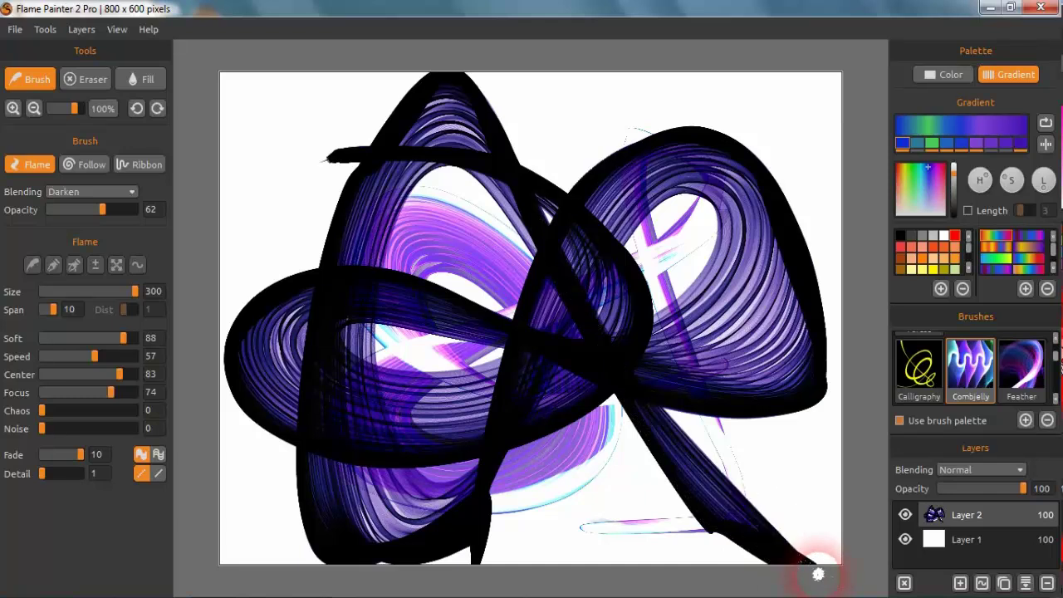
left_click_drag(264, 181, 273, 184)
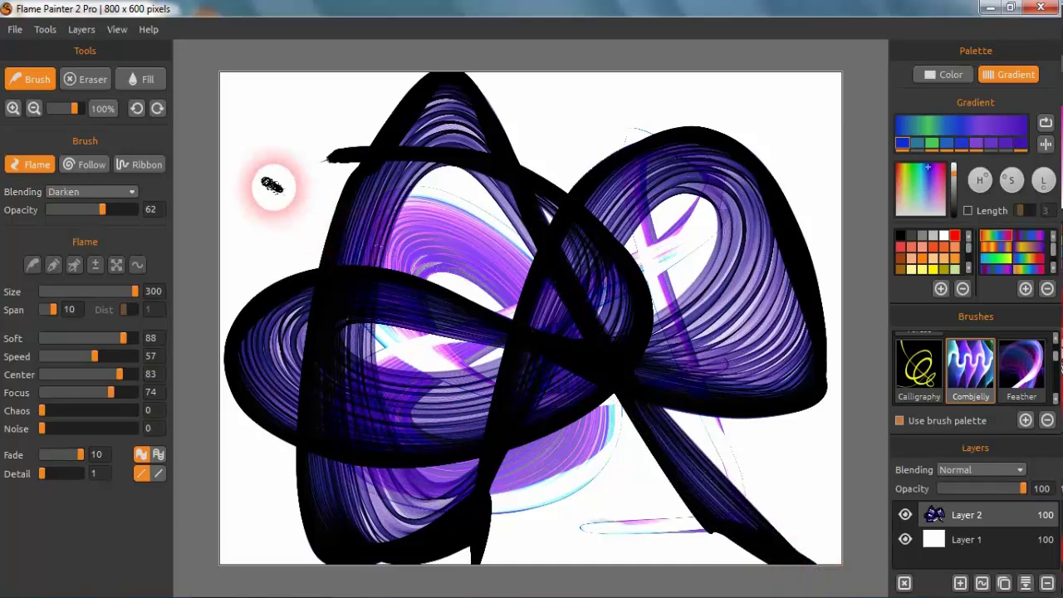